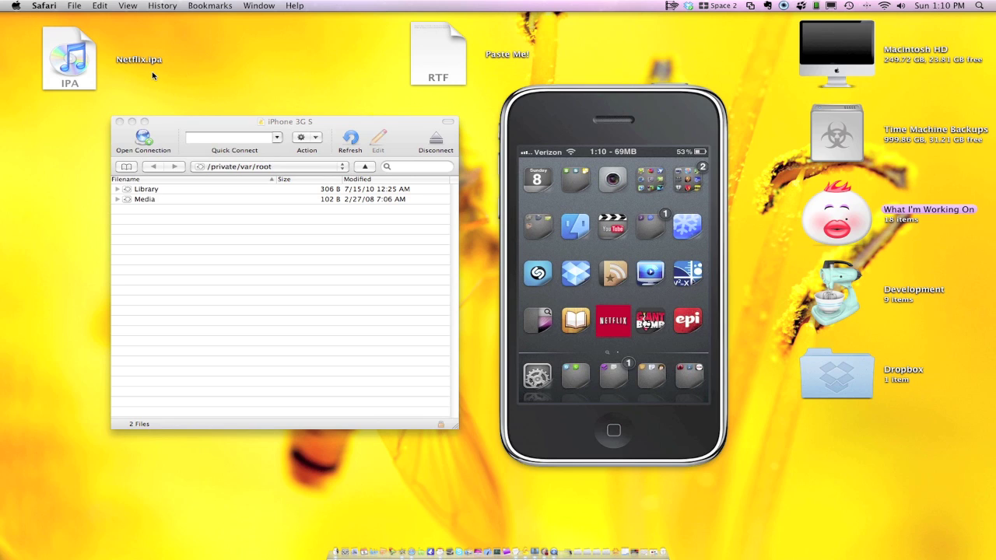
Preview the contents of the Paste Me! RTF file on the desktop and close the preview.
left_click(99, 69)
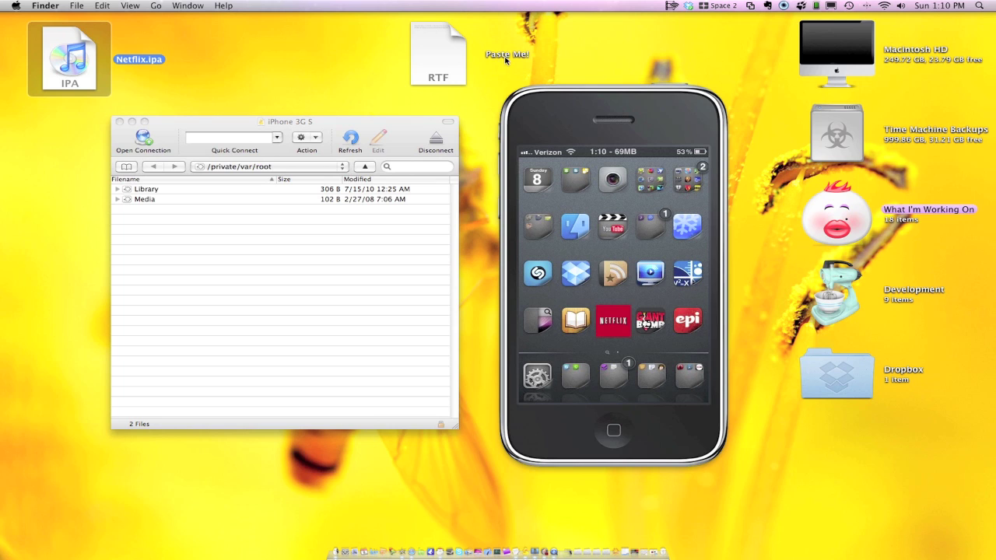
left_click(438, 53)
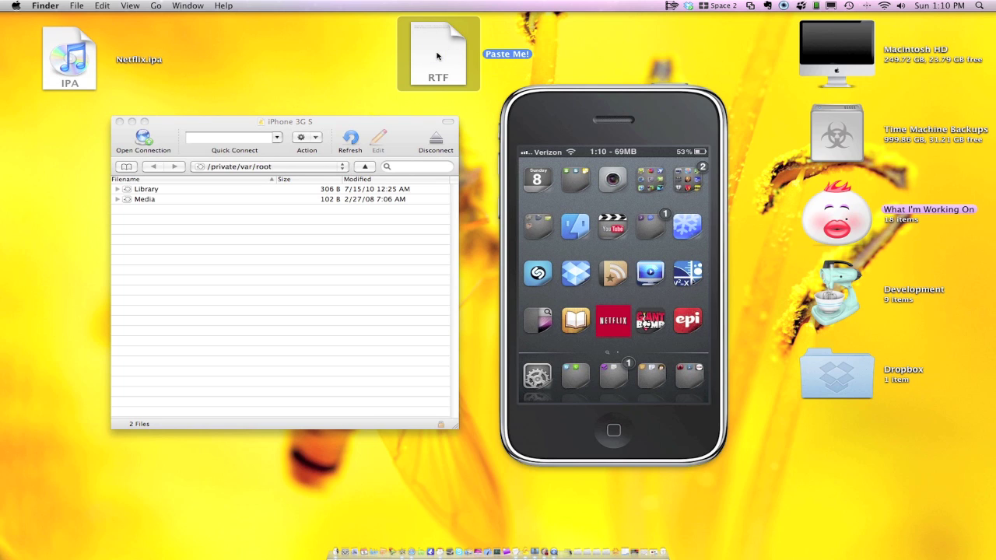
key("space")
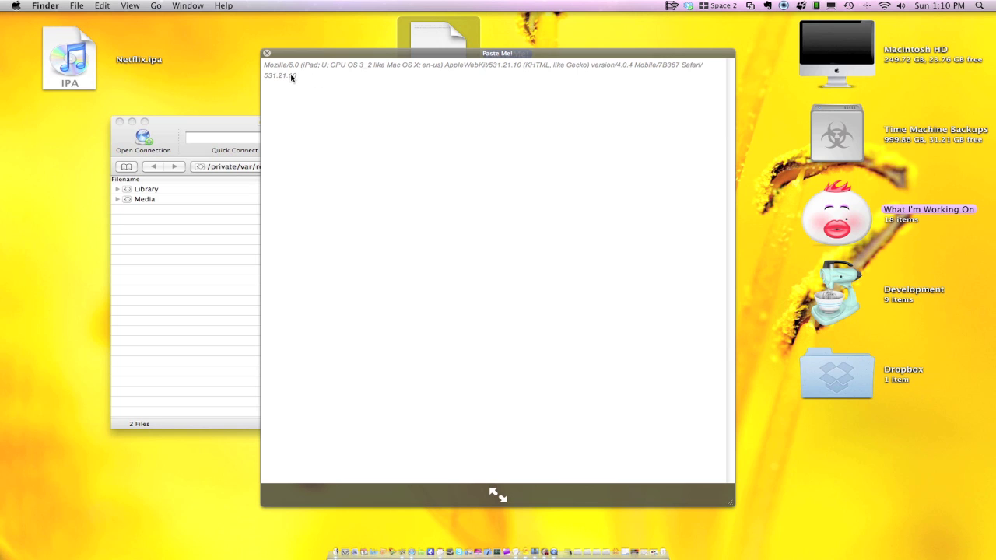
key("space")
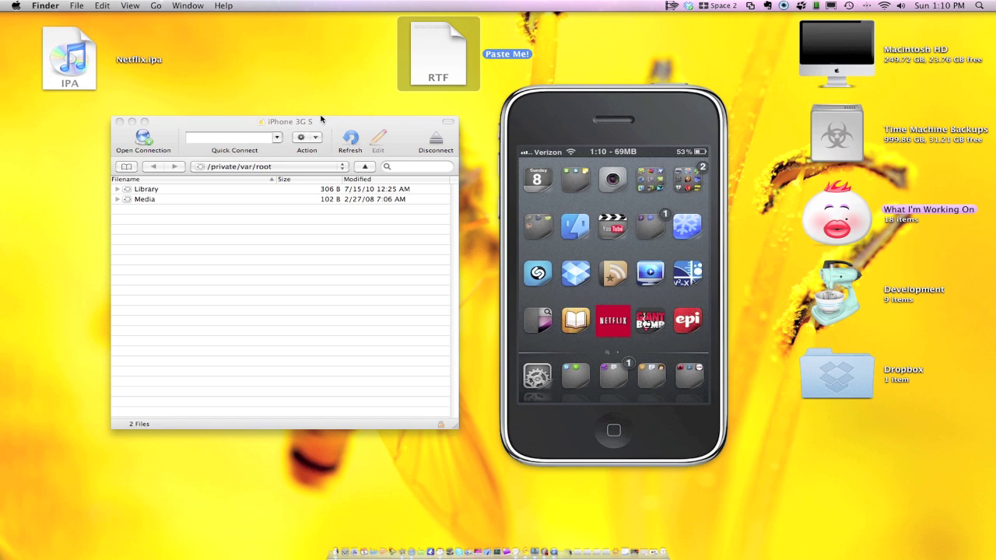
left_click(292, 122)
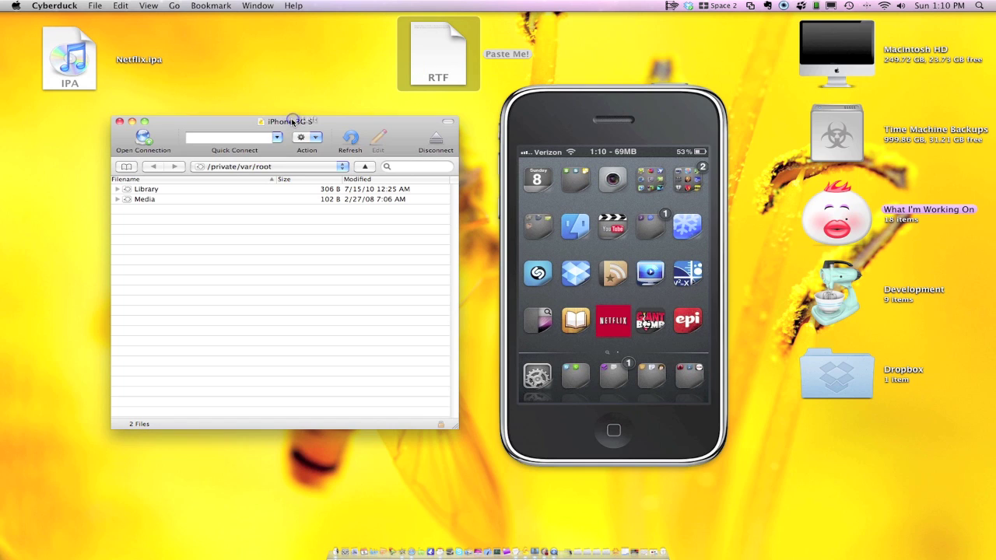
Rename Netflix.ipa on the desktop to Netflix.zip and accept the change to the .zip extension.
left_click(70, 56)
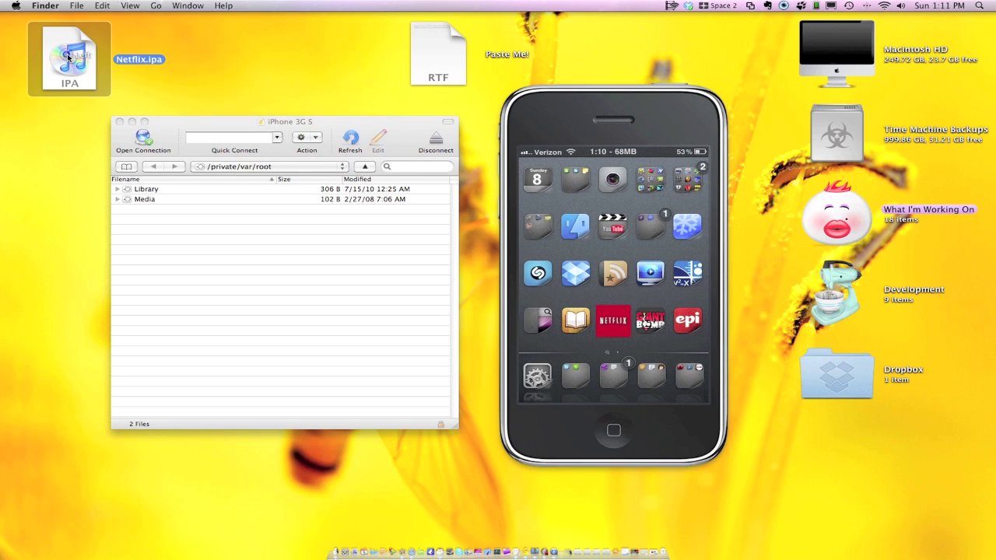
key("Return")
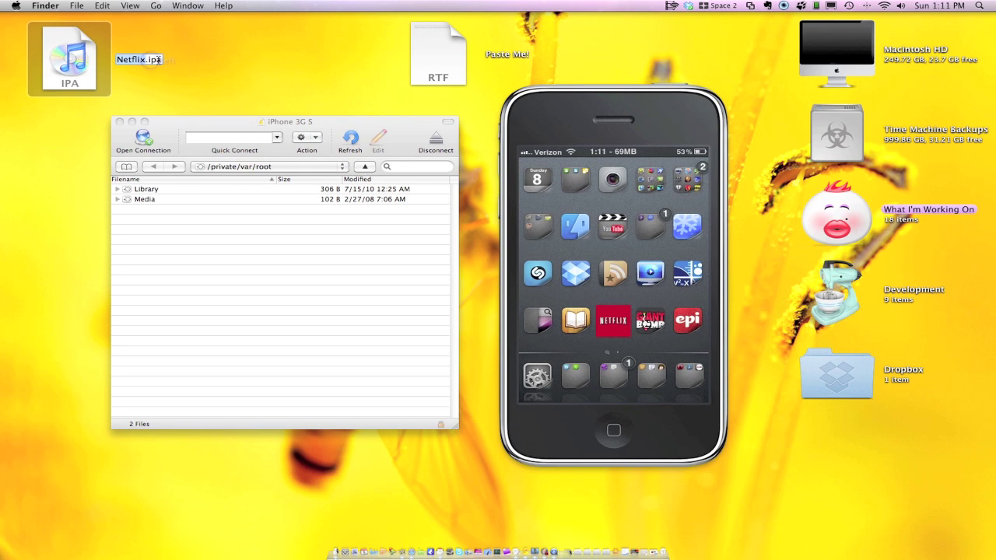
key("Left")
key("BackSpace")
key("BackSpace")
key("BackSpace")
type("zip")
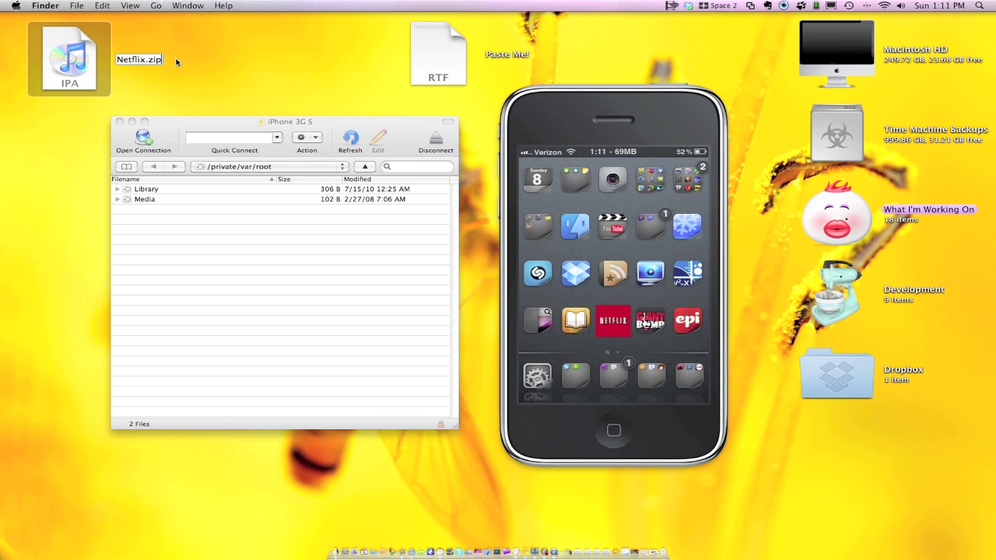
key("Return")
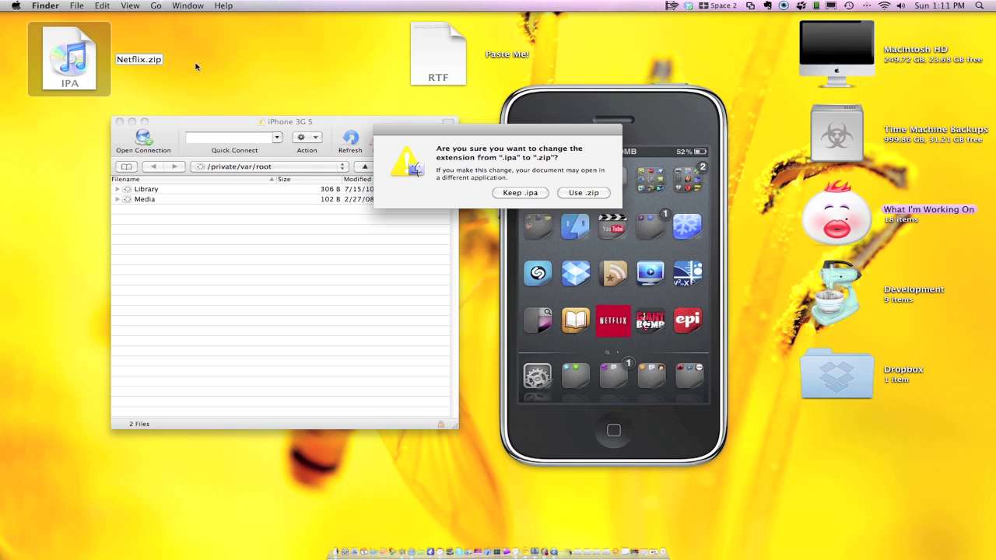
left_click(584, 192)
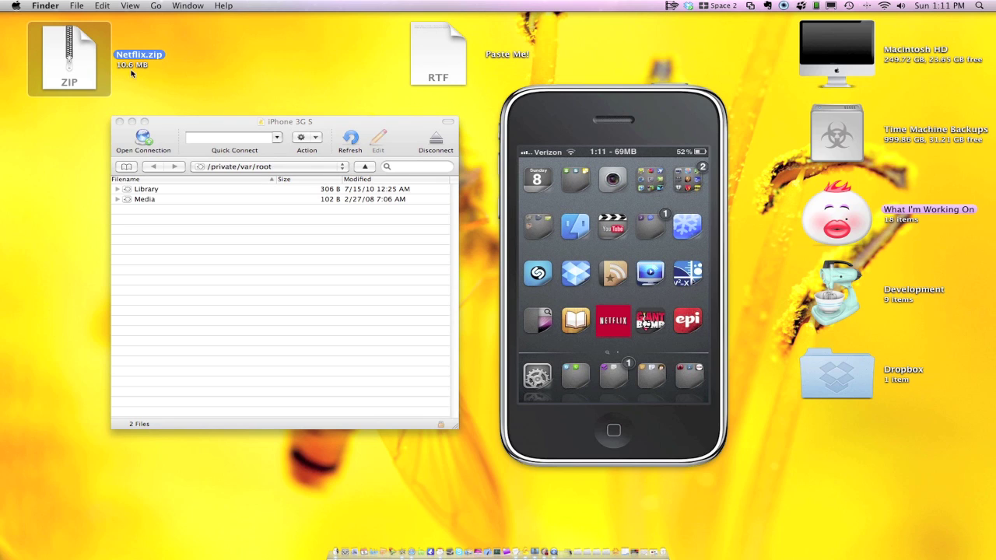
Extract Netflix.zip onto the desktop and move the archive to the Trash.
right_click(88, 77)
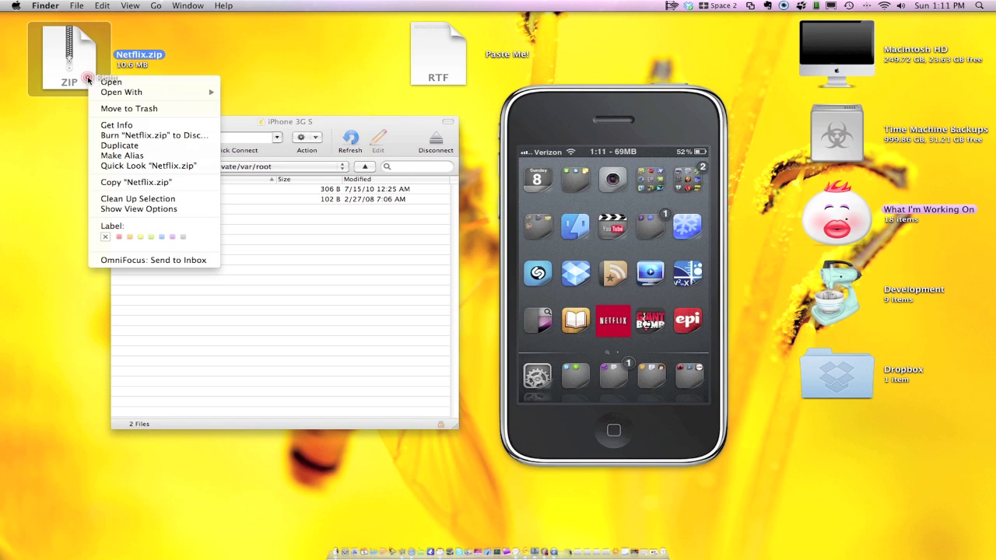
left_click(121, 83)
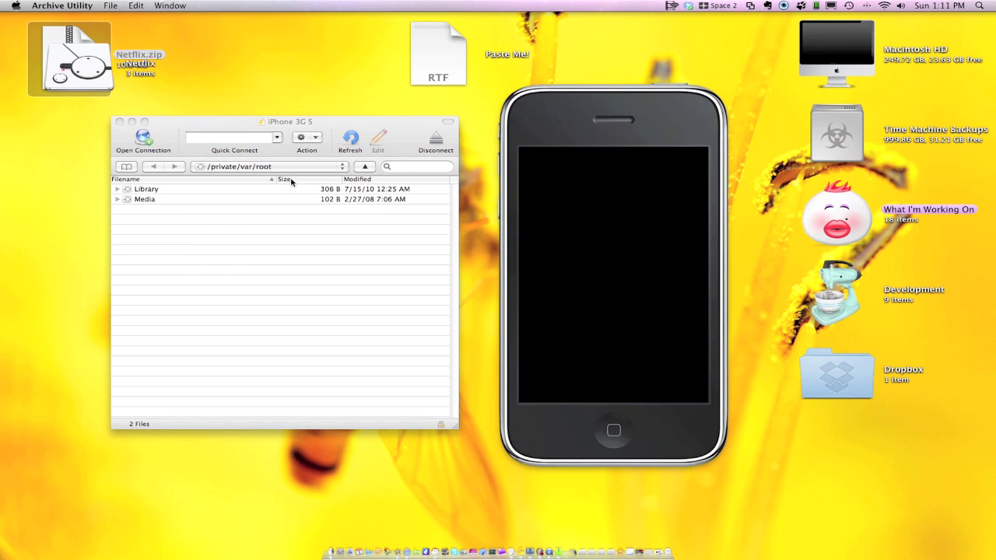
left_click_drag(78, 61, 156, 78)
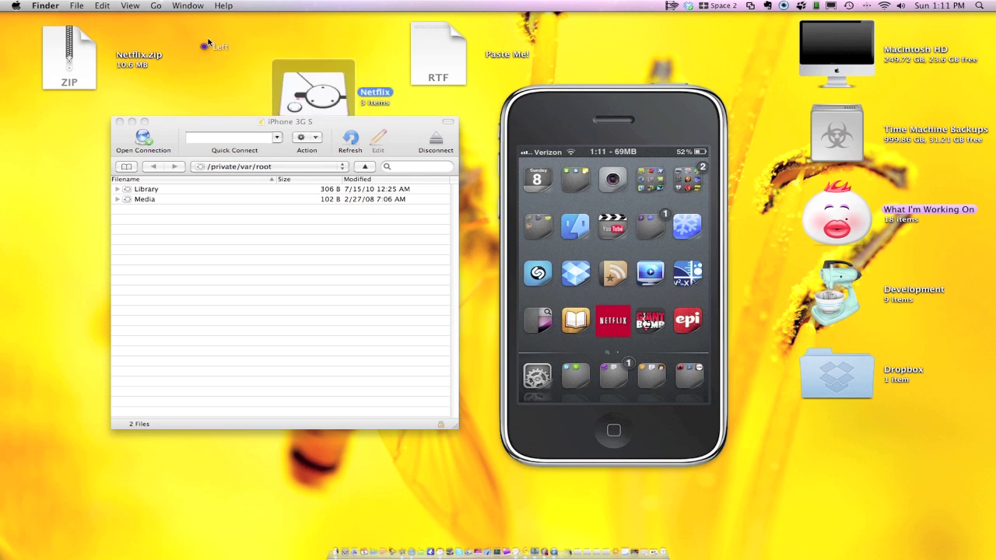
right_click(78, 50)
left_click(117, 84)
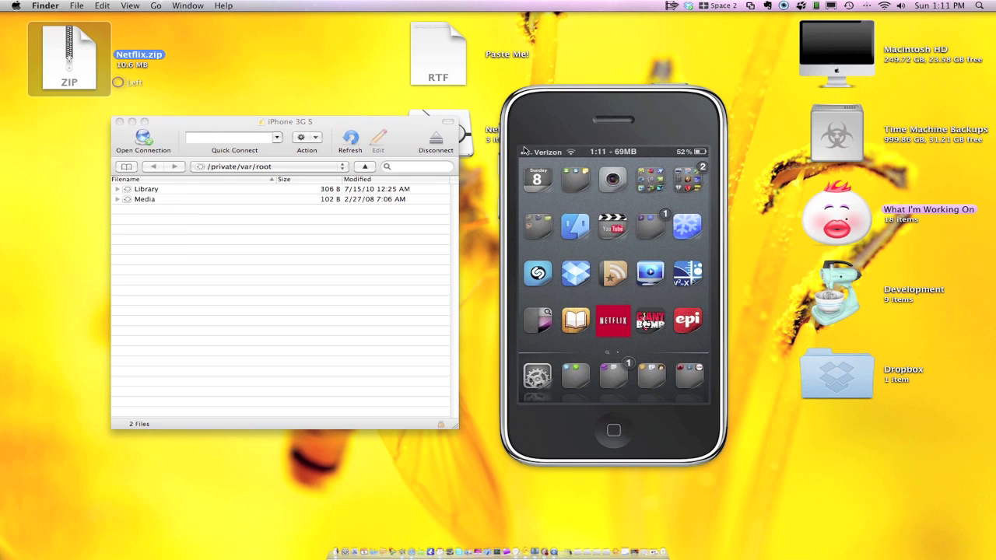
Rearrange the desktop so the extracted Netflix folder is uncovered by the iPhone 3G S browser window and the phone display.
left_click(461, 122)
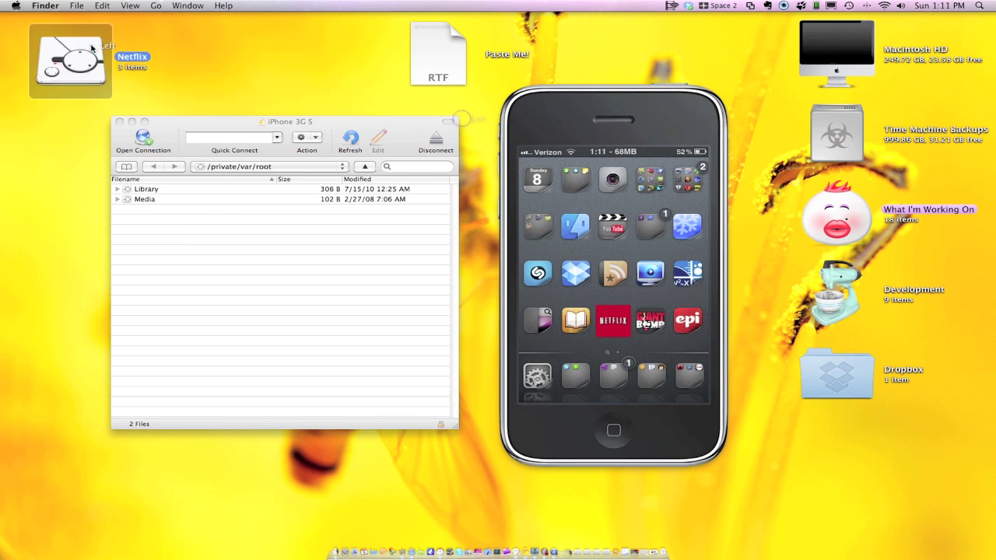
left_click_drag(410, 122, 396, 192)
left_click(650, 105)
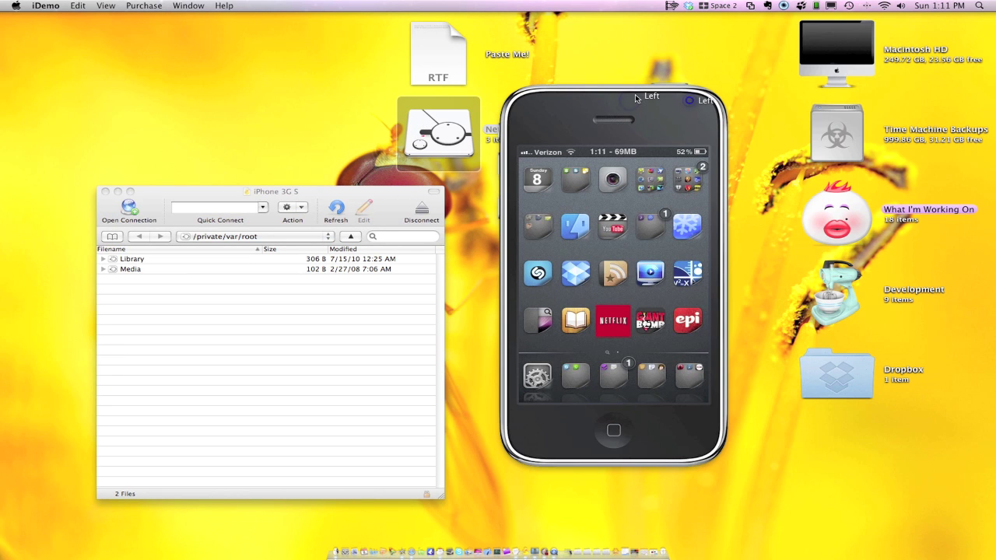
left_click_drag(635, 94, 692, 85)
left_click(491, 126)
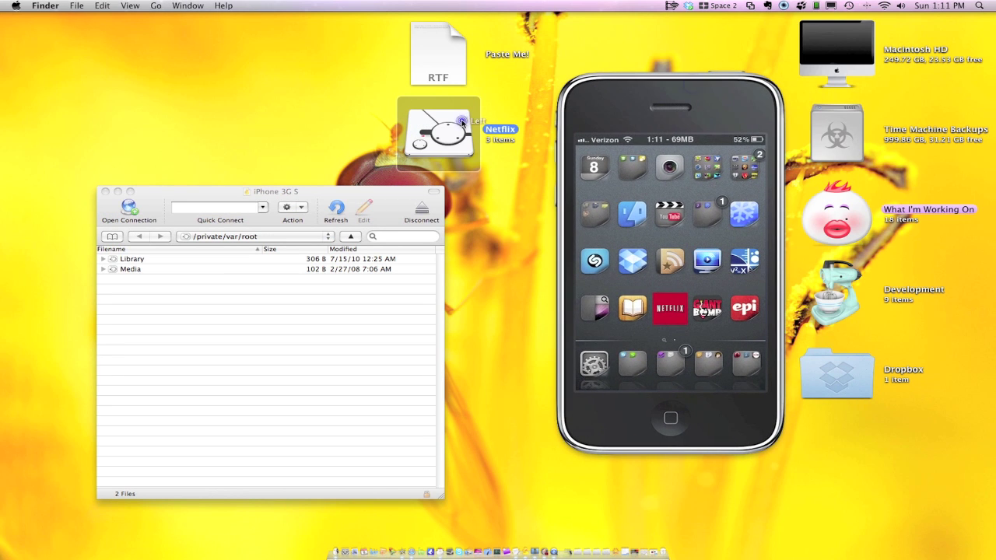
Open the Payload folder inside the extracted Netflix folder and select the Netflix app.
double_click(459, 122)
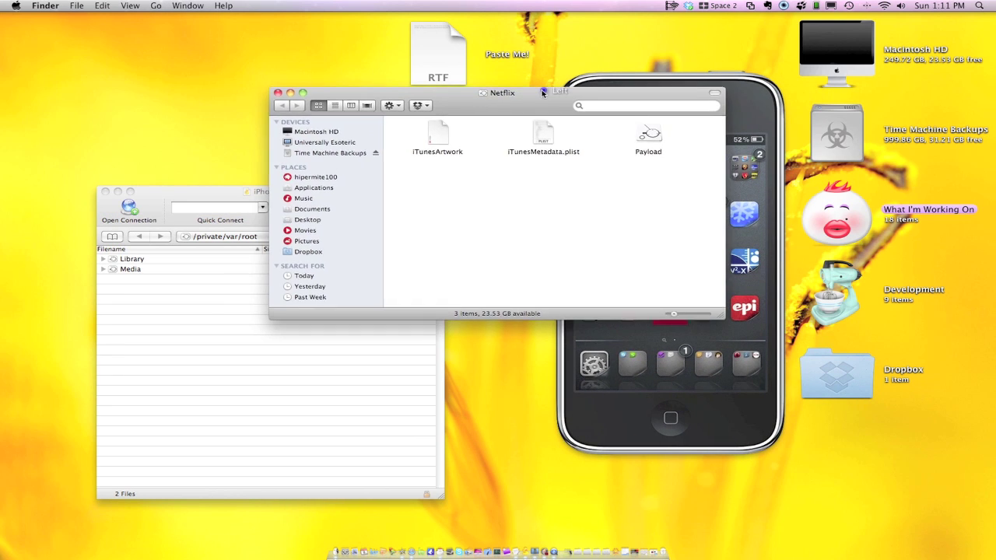
left_click_drag(543, 90, 521, 78)
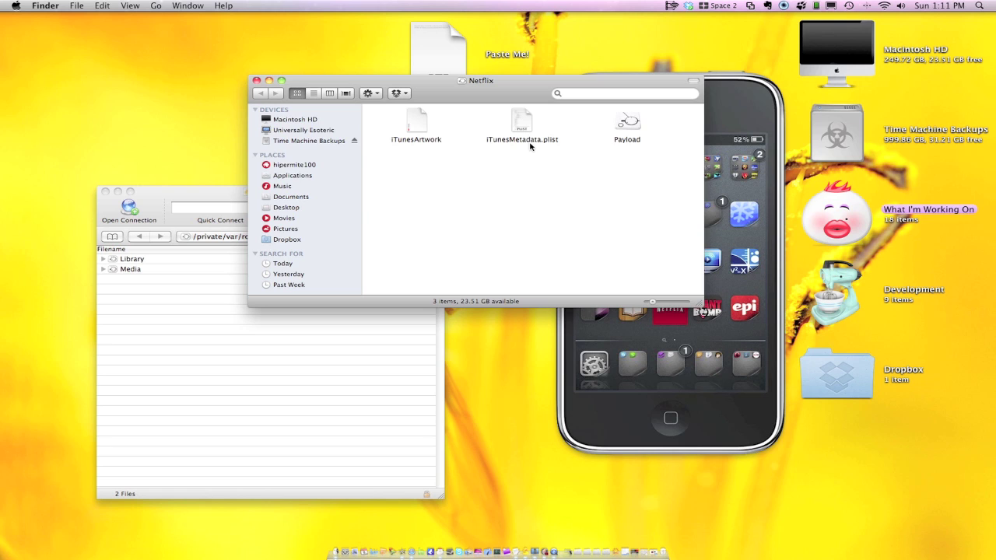
double_click(627, 122)
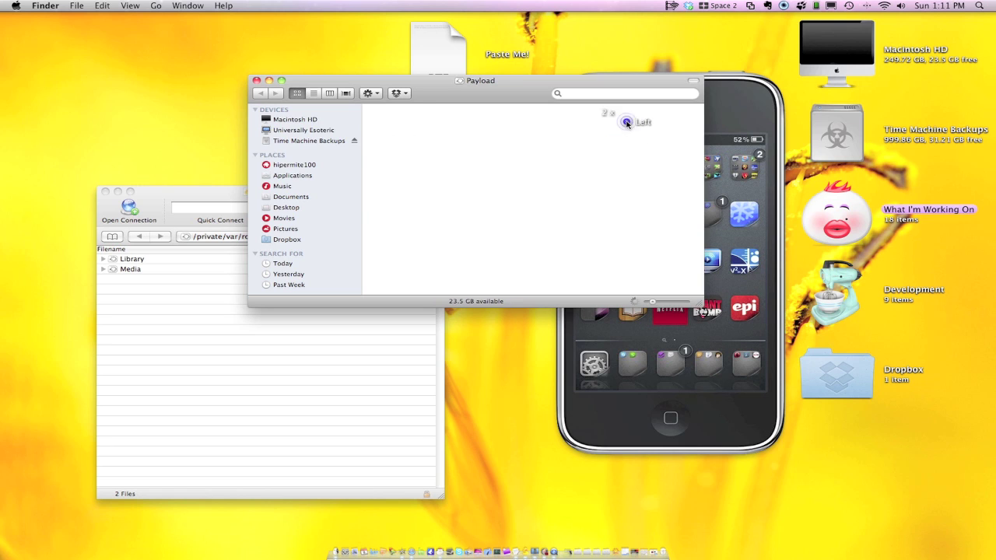
left_click(425, 121)
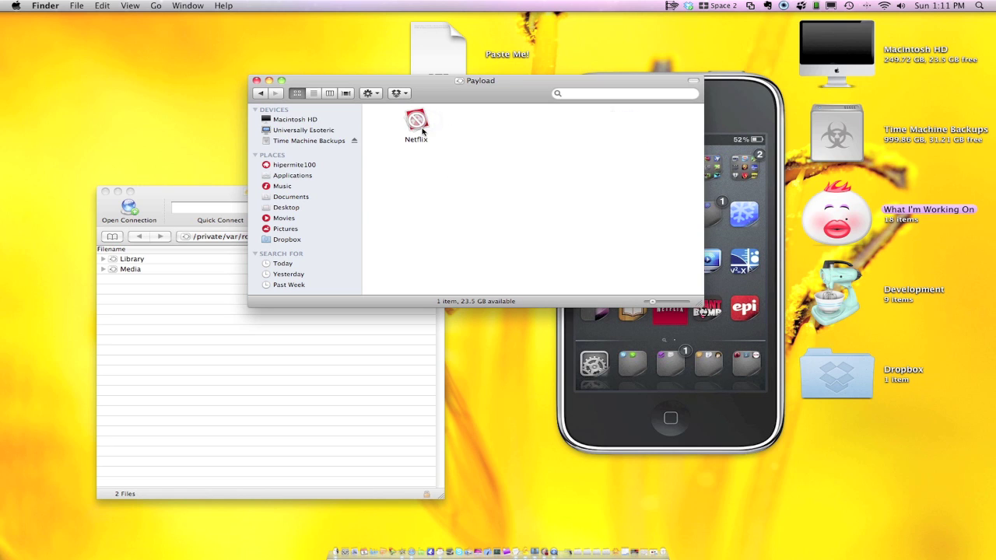
left_click(424, 125)
Narrow the Payload window and place it beside the phone display, and move the iPhone 3G S browser window higher.
left_click_drag(469, 100, 498, 54)
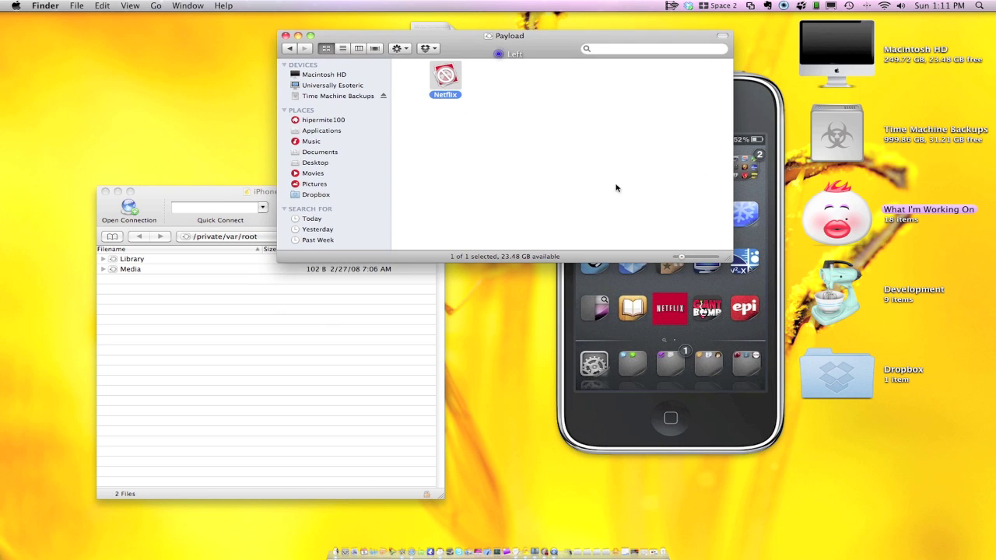
left_click_drag(729, 259, 490, 326)
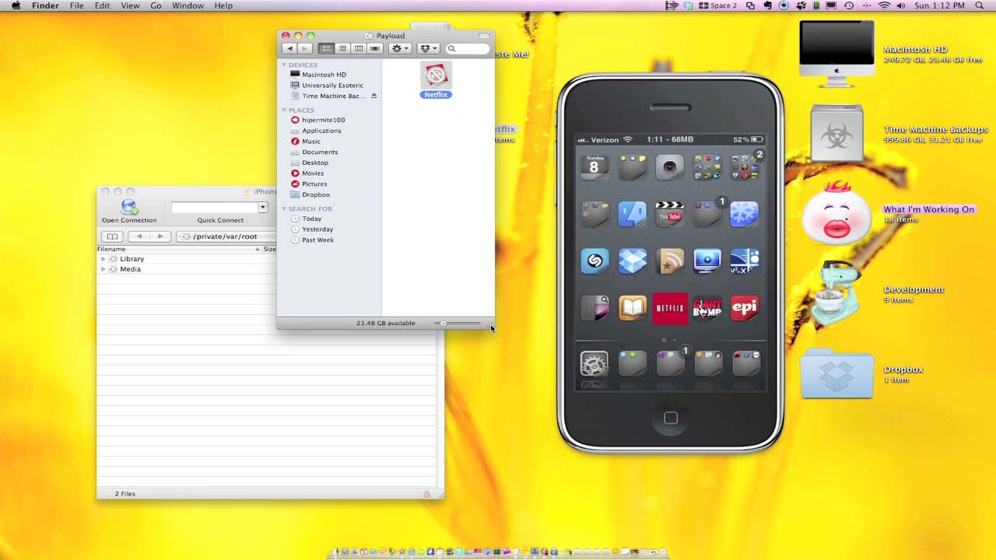
left_click_drag(460, 36, 970, 100)
left_click(266, 185)
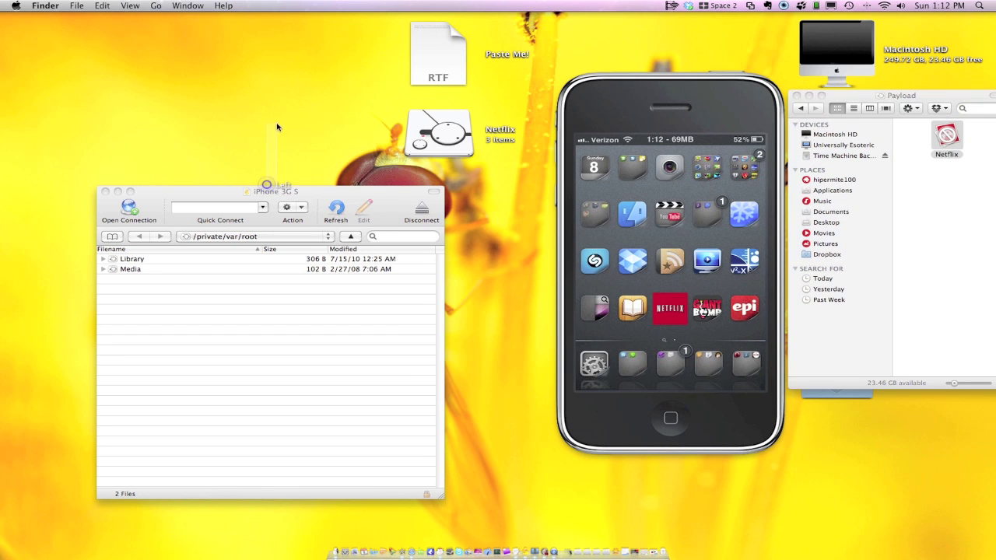
left_click_drag(279, 191, 288, 99)
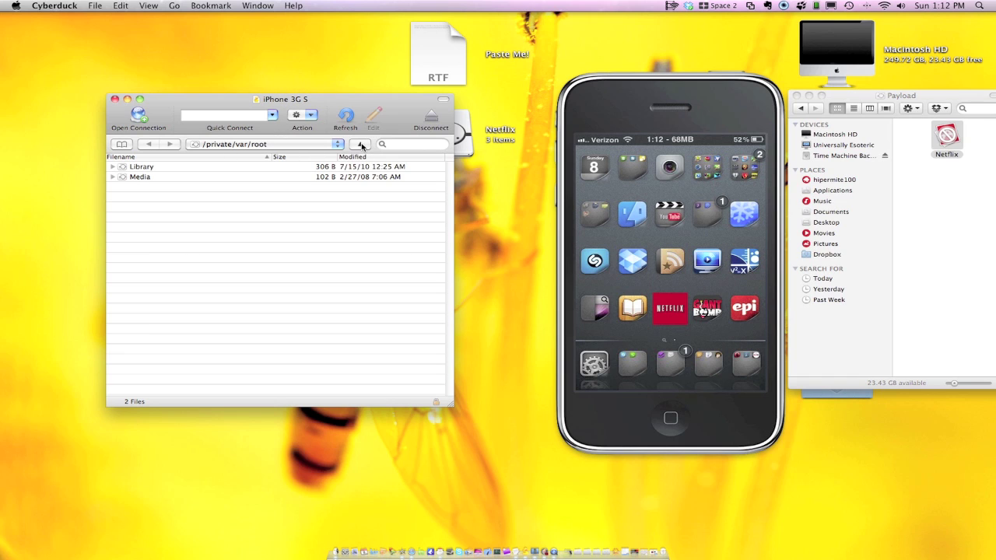
Browse from /private/var/root up to the iPhone's root directory and open its Applications folder.
left_click(361, 145)
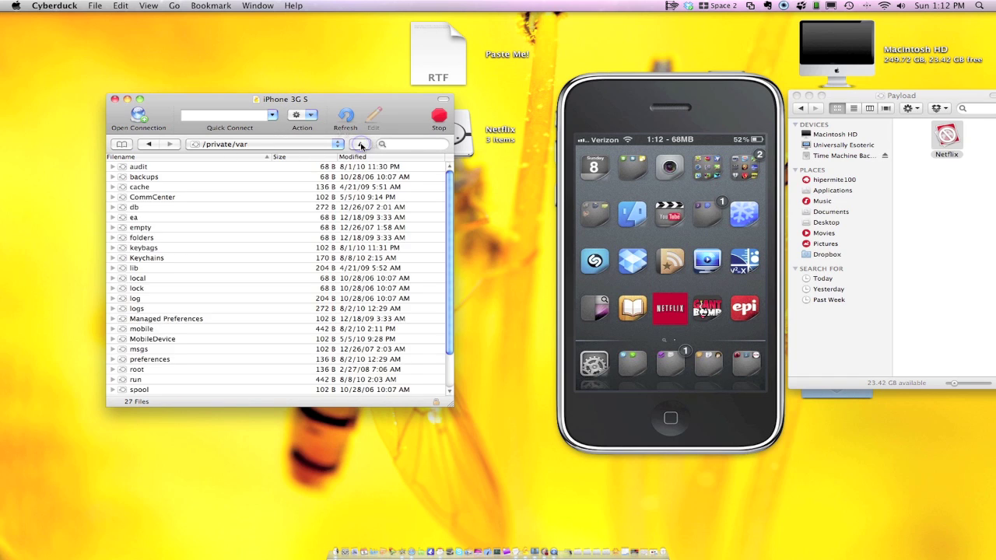
left_click(361, 146)
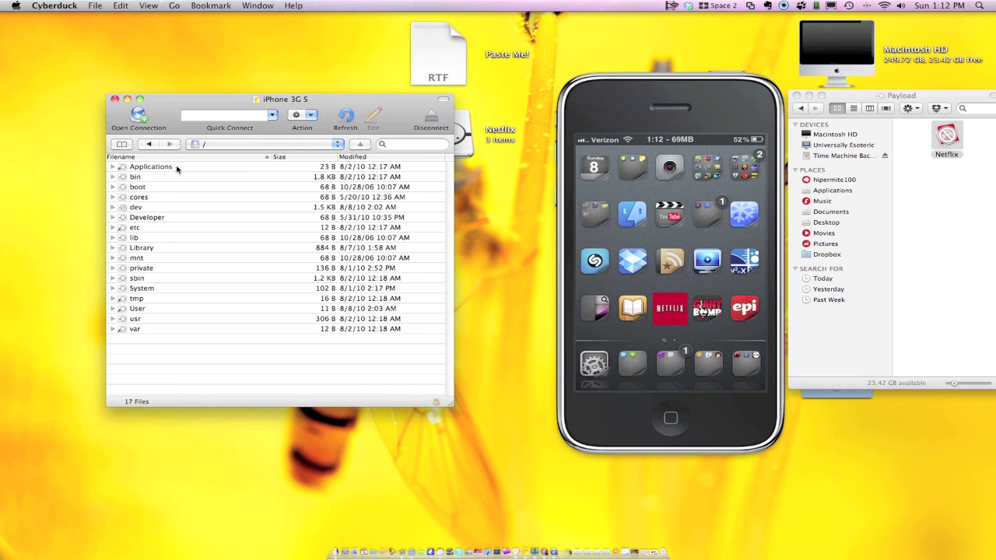
double_click(168, 169)
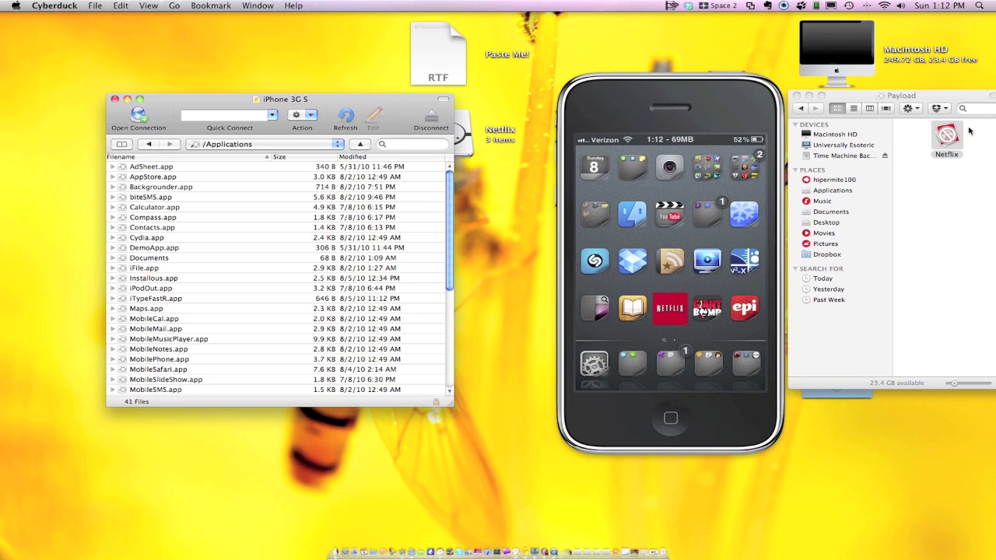
Try to upload the Netflix app from the Payload folder to the iPhone's /Applications directory.
left_click_drag(944, 140, 306, 146)
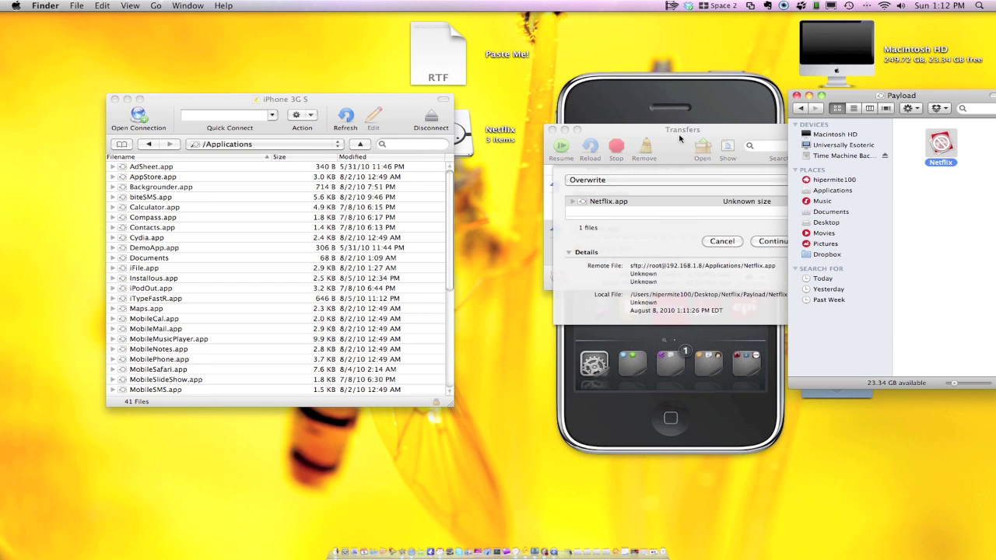
left_click_drag(679, 138, 605, 135)
left_click(652, 237)
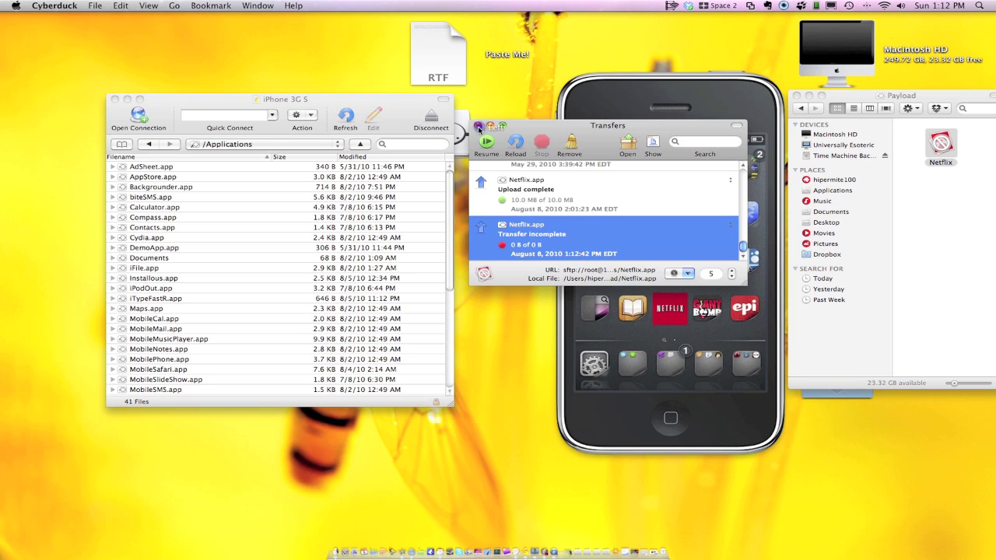
left_click(479, 126)
Open the Netflix.app folder within the iPhone's /Applications directory.
left_click_drag(449, 187, 436, 284)
left_click_drag(148, 280, 150, 285)
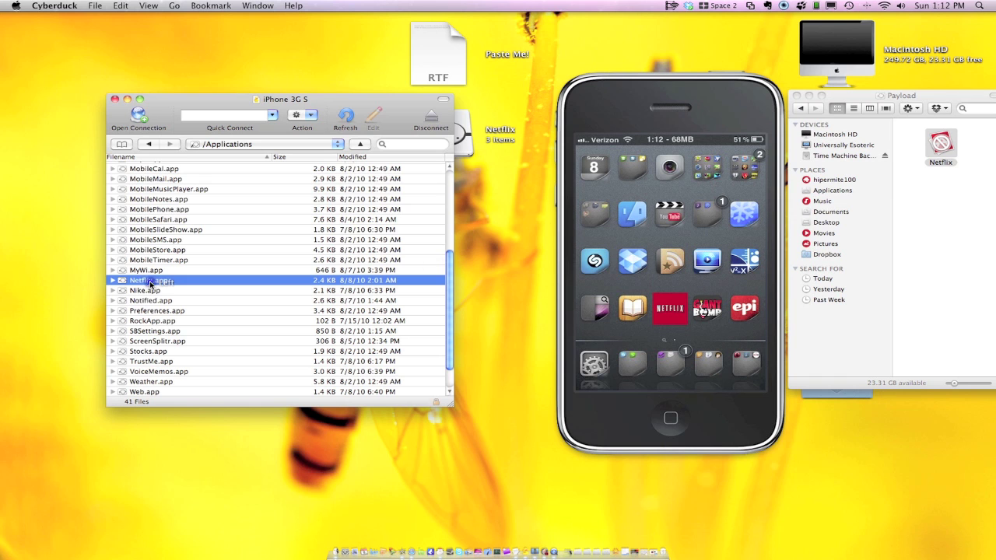
double_click(150, 282)
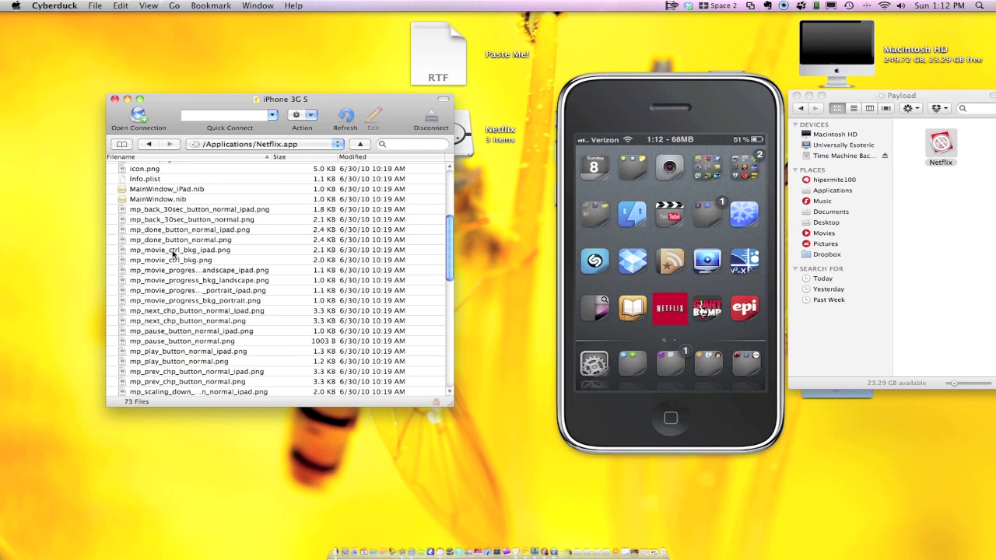
scroll(182, 185, "up", 10)
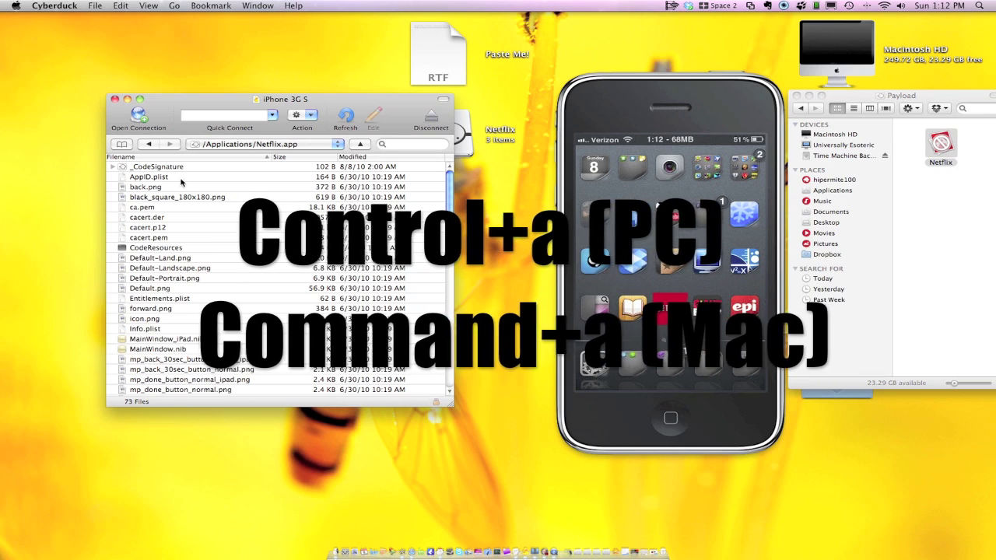
Set the permissions of all files in the iPhone's Netflix.app folder to octal 755 and close the file information.
key("super+a")
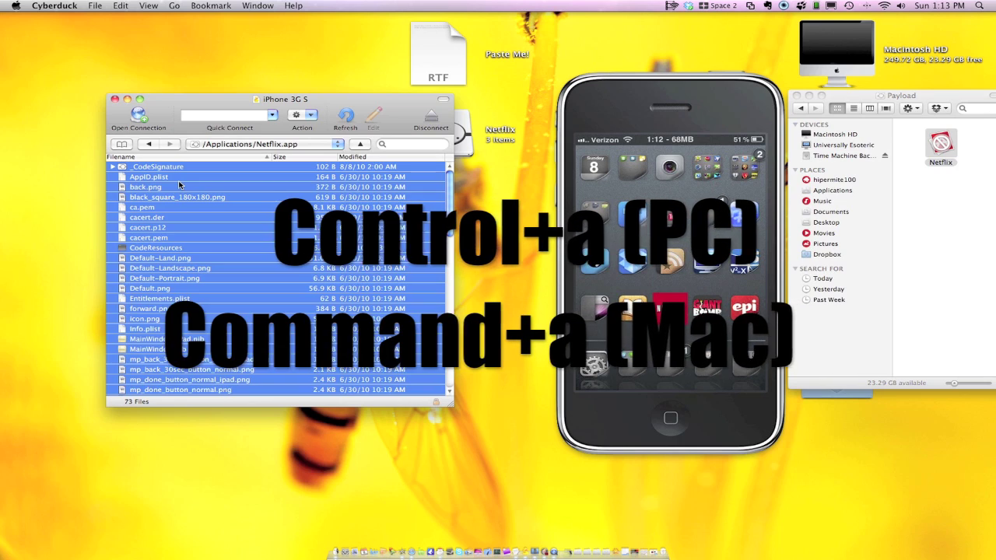
right_click(182, 185)
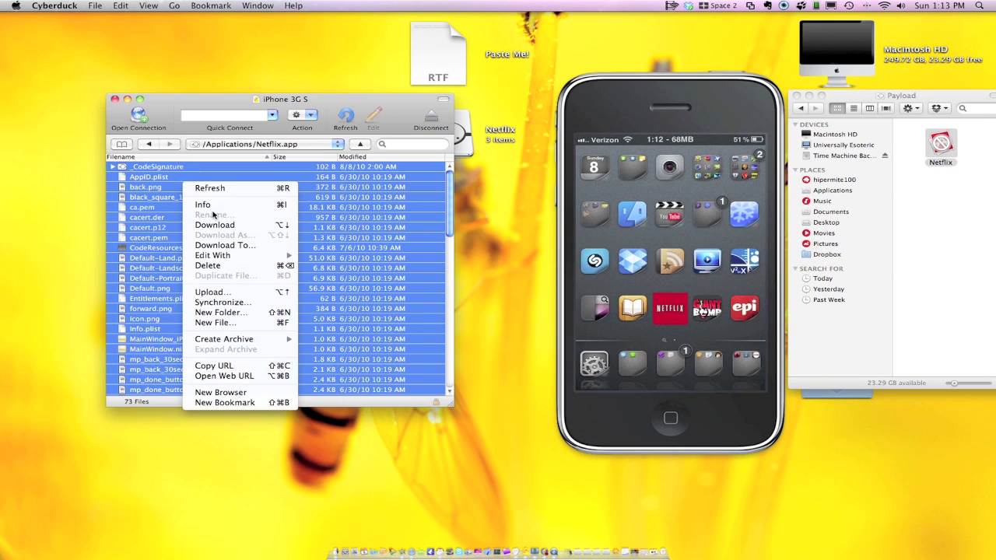
left_click(210, 205)
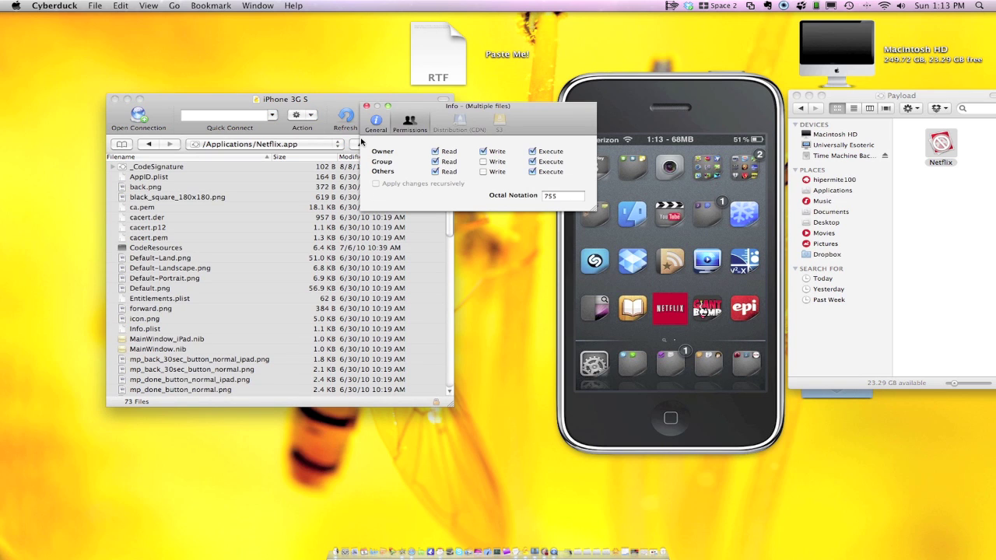
left_click_drag(552, 117, 506, 99)
left_click(331, 106)
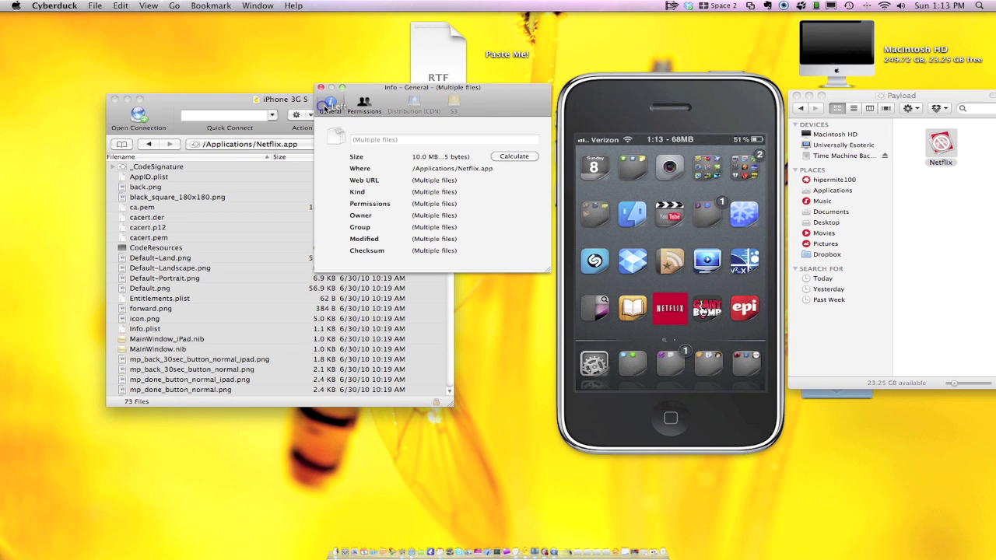
left_click(363, 105)
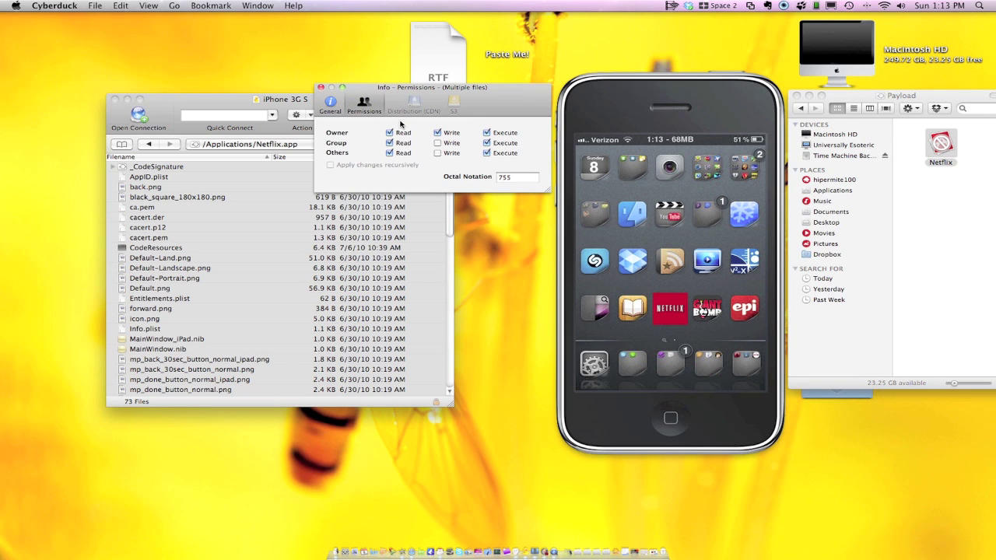
left_click(517, 178)
left_click(450, 177)
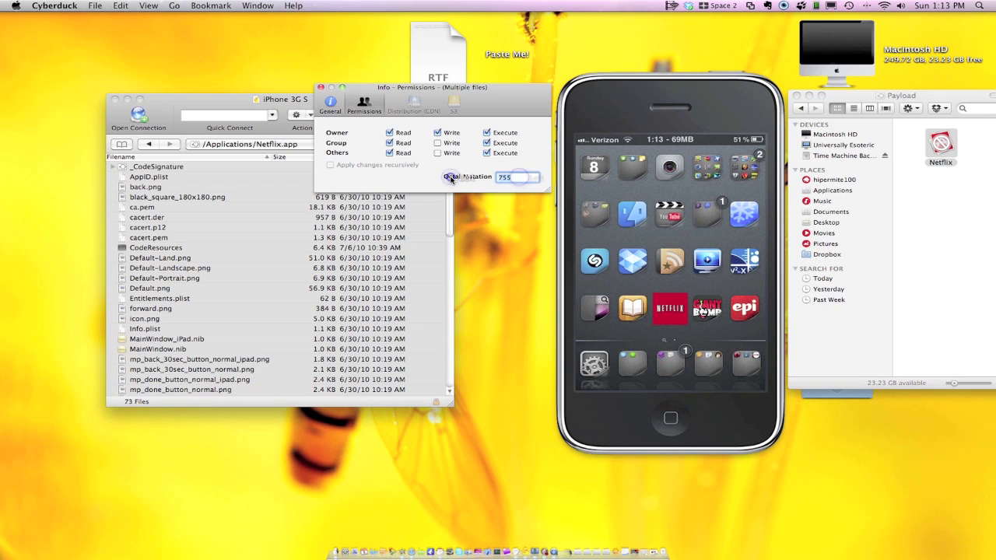
type("7")
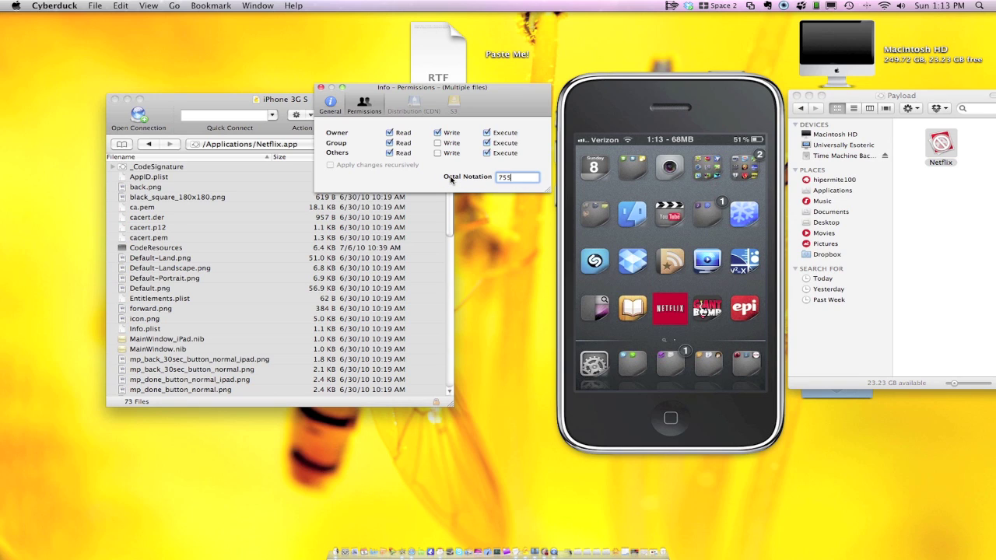
key("Return")
left_click(319, 88)
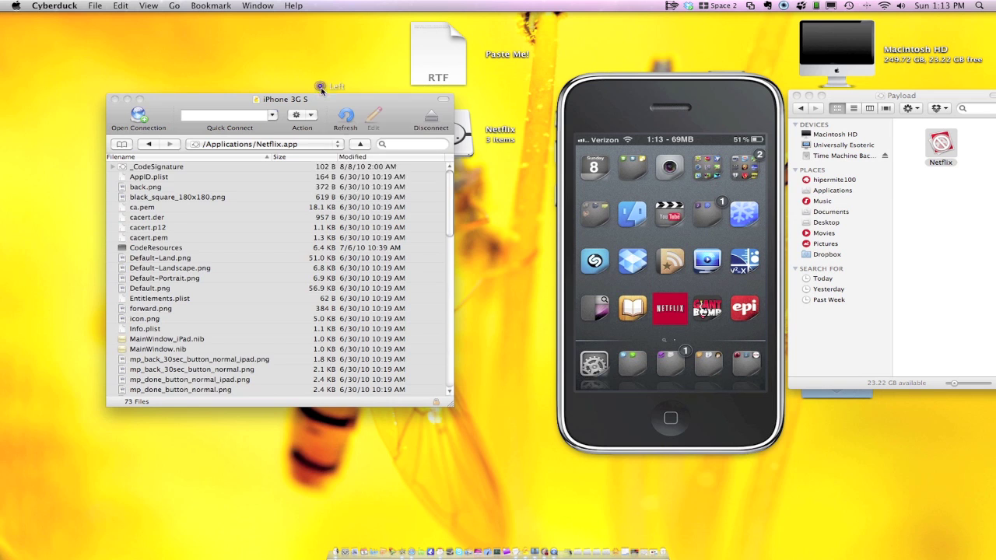
Select all files in the Netflix.app folder again and look through the whole list.
key("super+a")
left_click_drag(448, 180, 436, 363)
left_click_drag(446, 321, 447, 161)
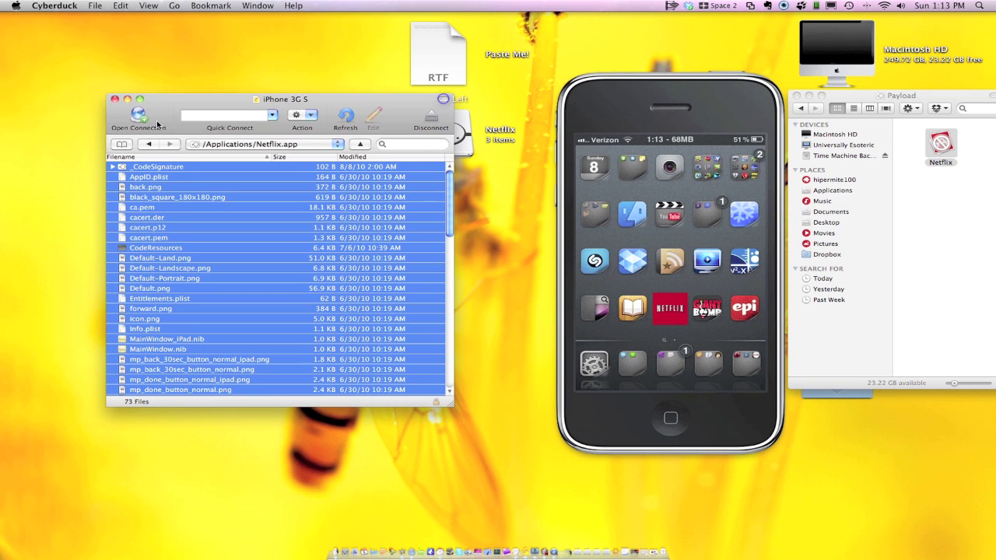
Minimize the iPhone 3G S browser window and arrange the phone display and the Payload window side by side on the desktop.
left_click(127, 100)
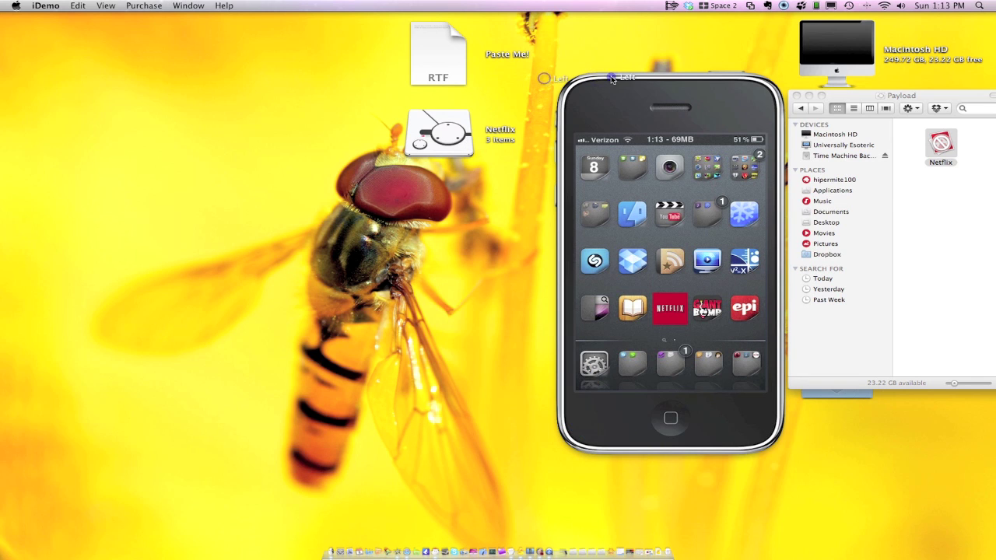
left_click_drag(598, 81, 230, 76)
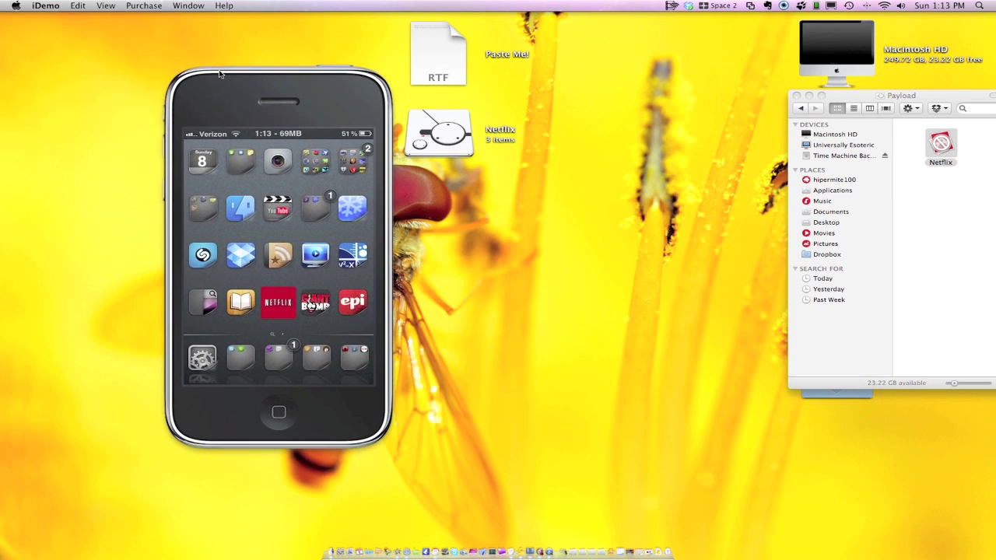
left_click_drag(933, 103, 682, 112)
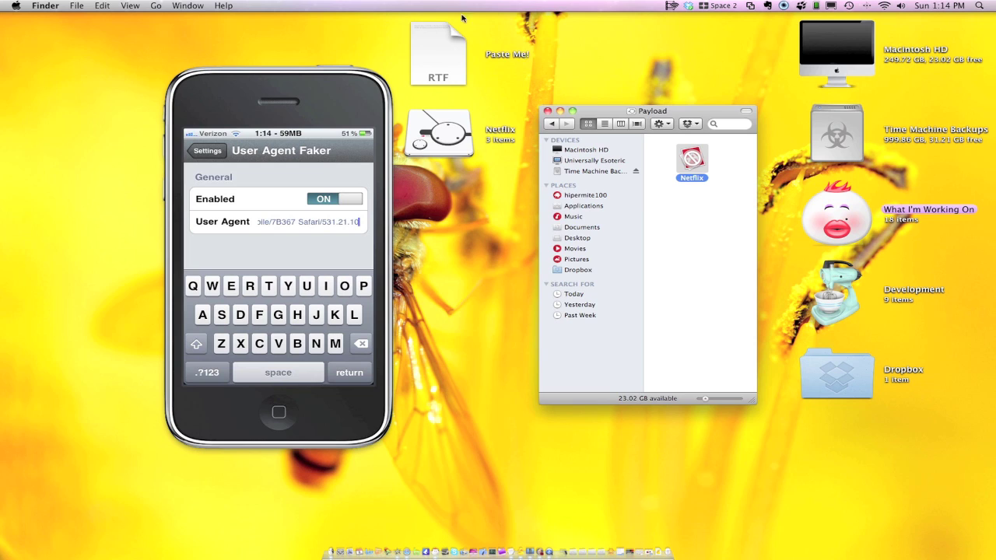
Preview the user agent string in the Paste Me! RTF file on the desktop and close the preview.
left_click(443, 51)
key("space")
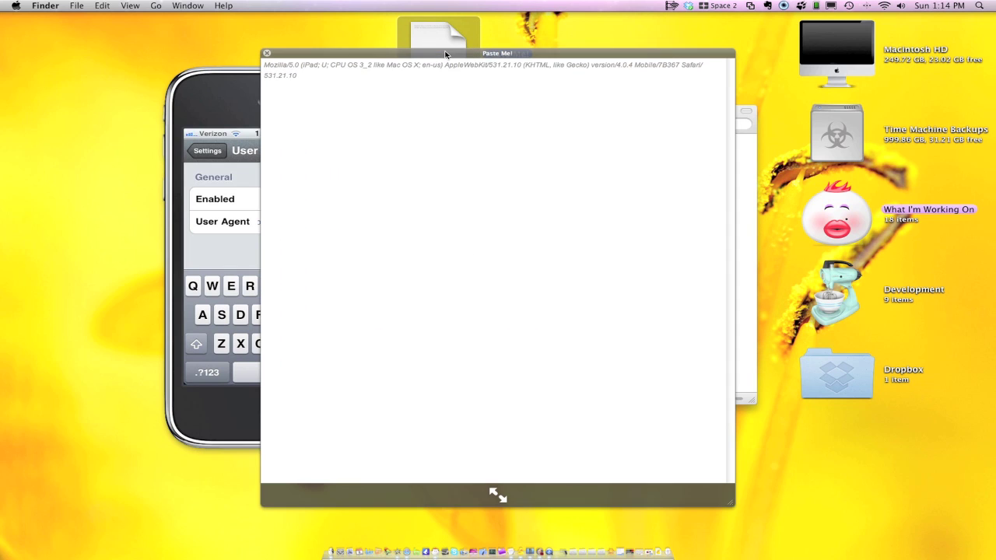
key("space")
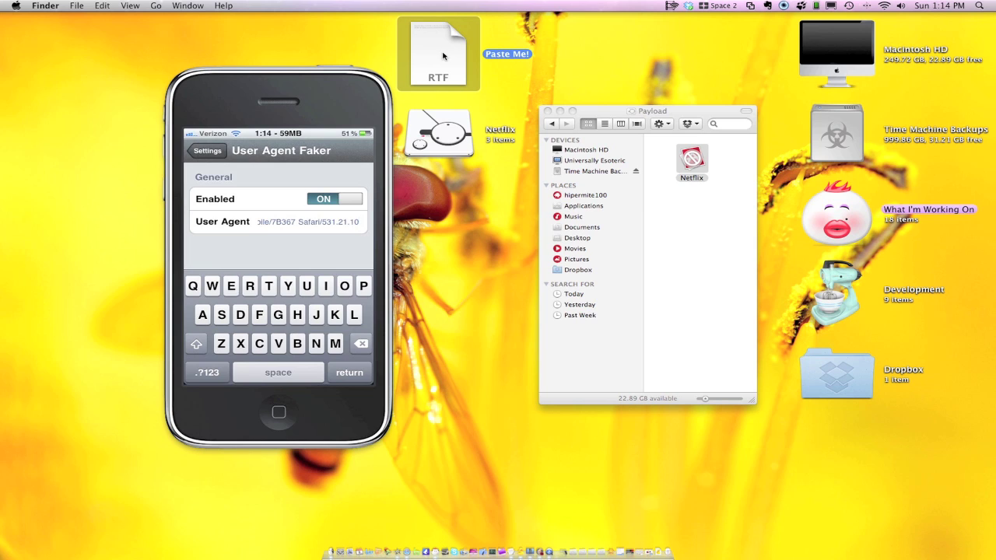
Move the Paste Me! RTF file from the desktop into the Dropbox folder.
left_click(508, 93)
left_click(435, 53)
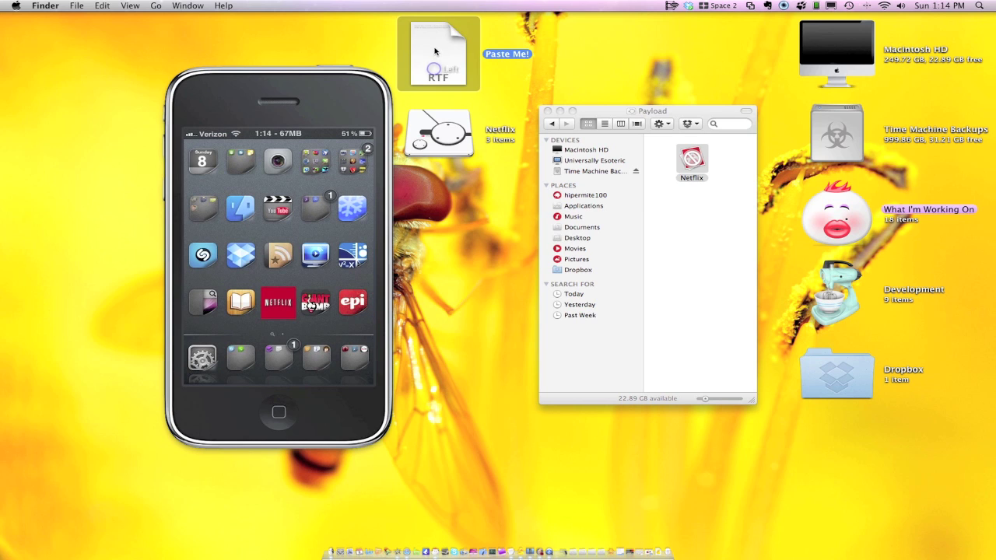
left_click_drag(436, 53, 826, 379)
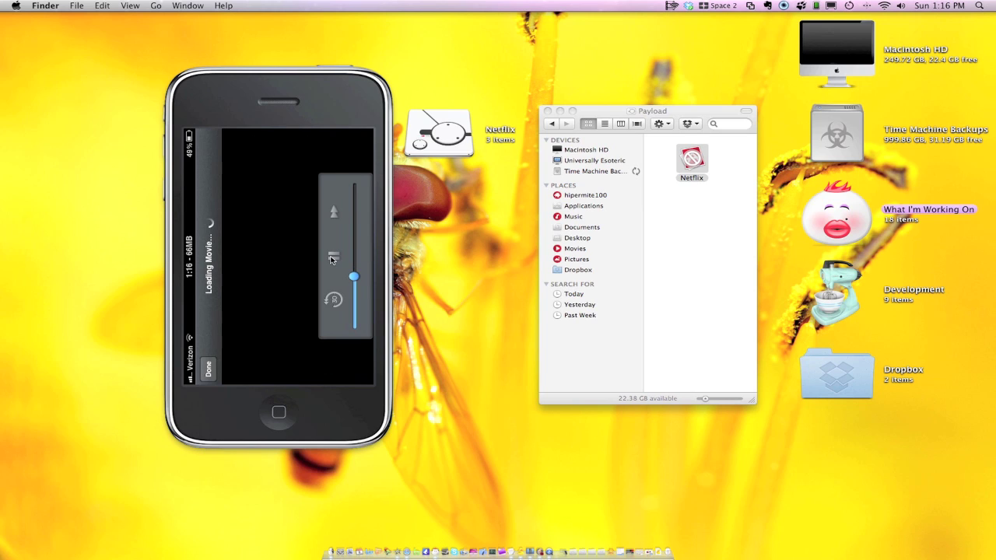
Rotate the iDemo phone display to landscape orientation for the movie playback.
left_click(266, 73)
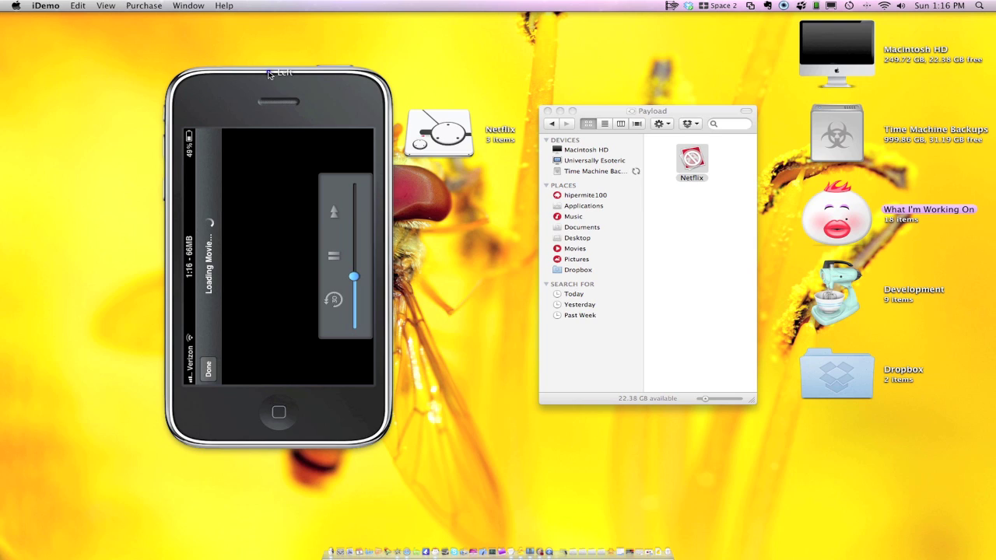
left_click(188, 5)
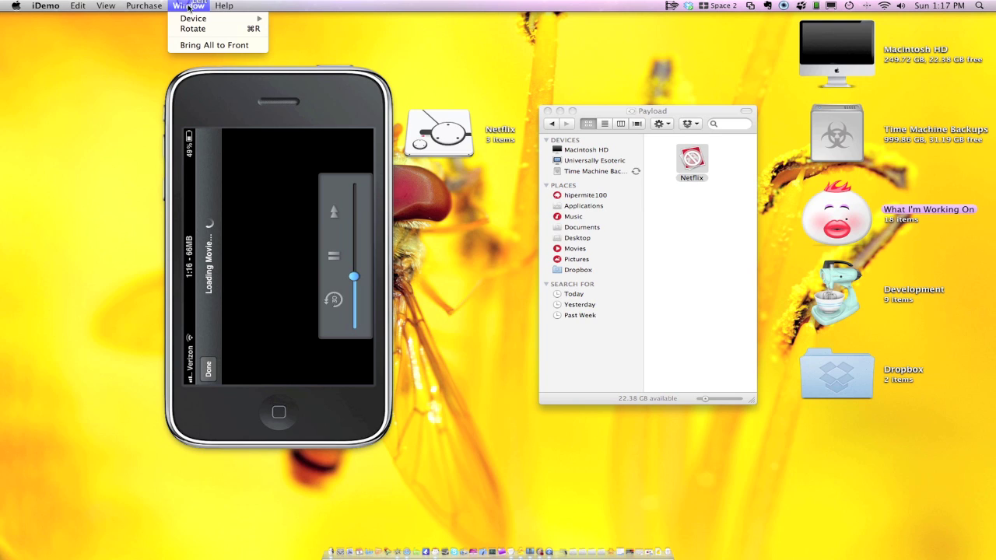
left_click(204, 29)
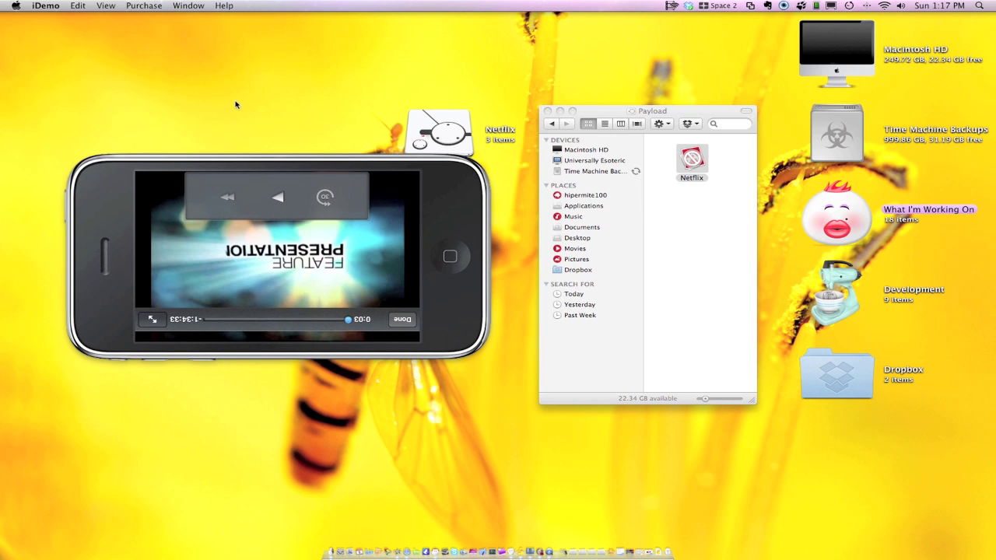
Shift the landscape phone display slightly up and to the right on the desktop.
left_click(173, 6)
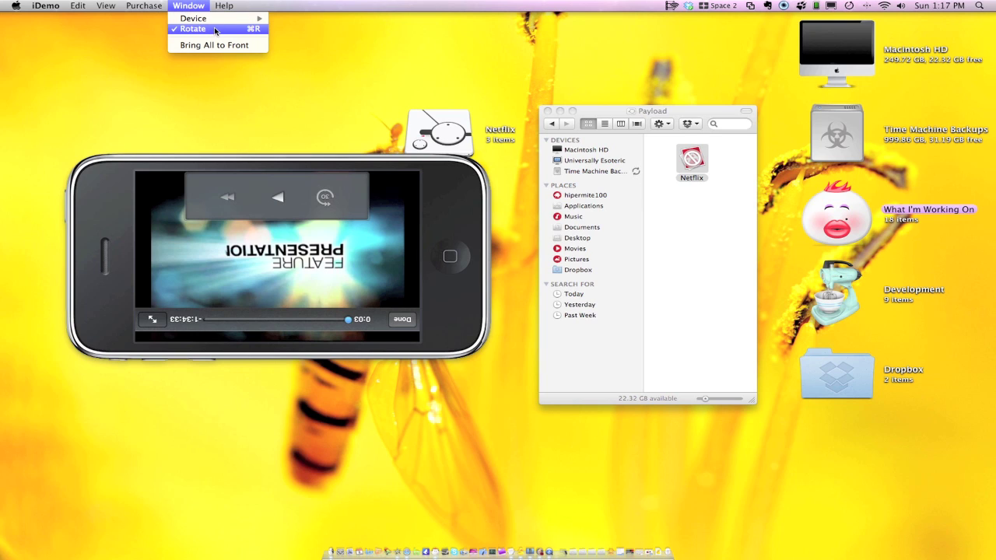
left_click(297, 77)
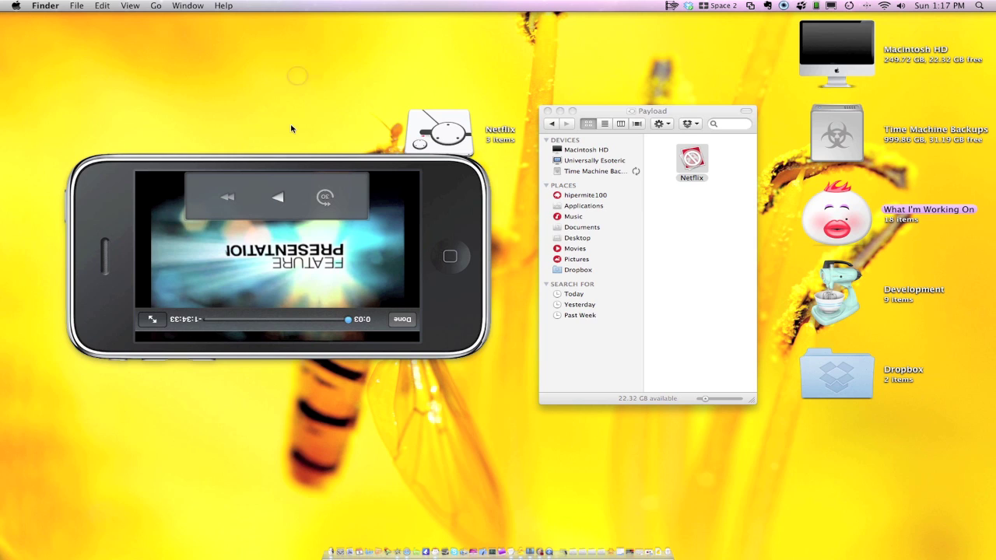
left_click(301, 158)
mouse_move(328, 153)
left_mouse_down()
mouse_move(335, 138)
mouse_move(318, 148)
mouse_move(337, 150)
left_mouse_up()
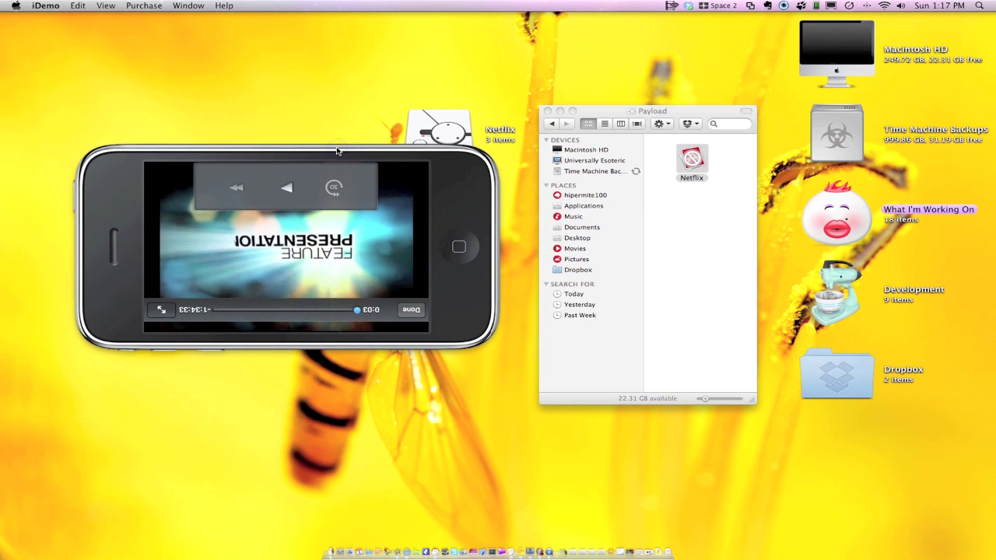